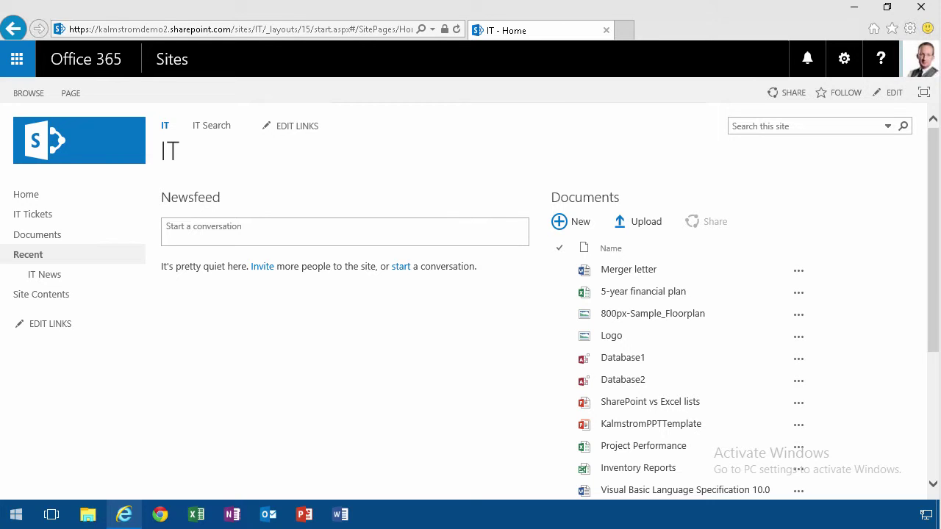
left_click(345, 428)
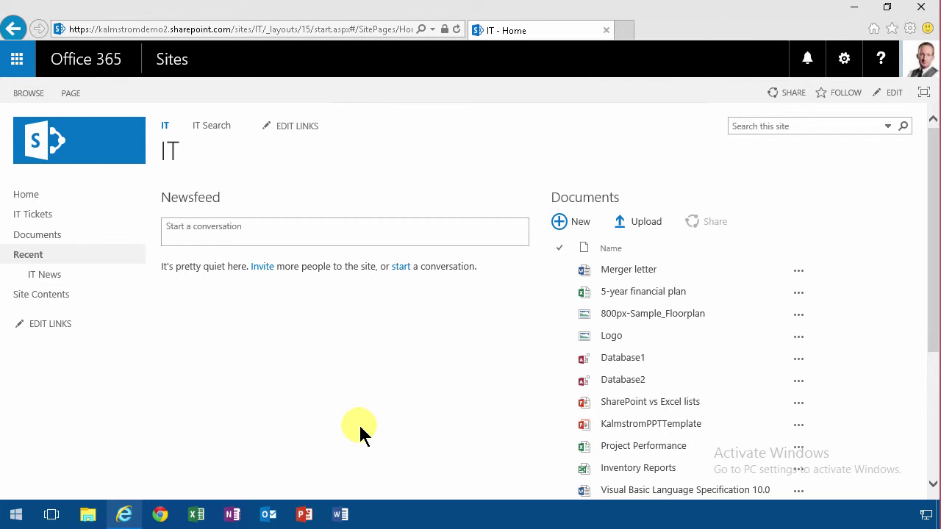
left_click(360, 426)
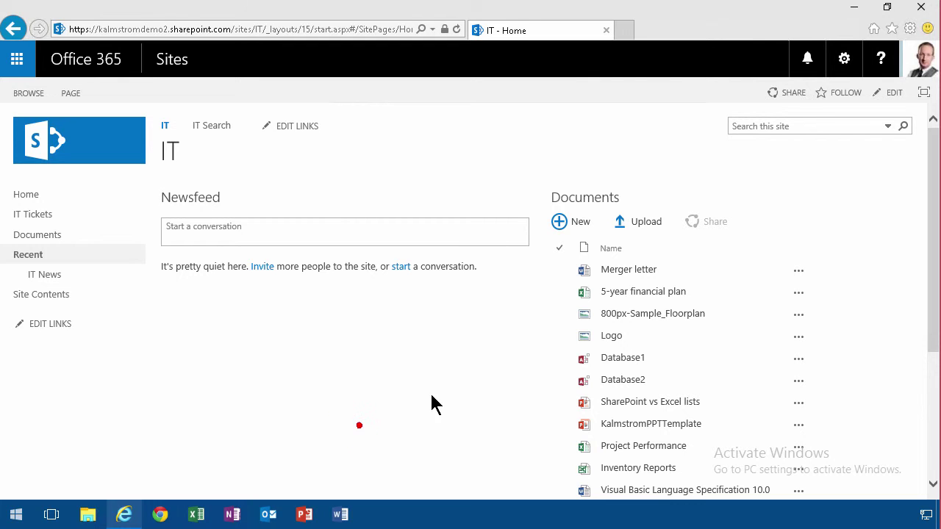
Open the site content types from the site settings and show only the Contoso group
left_click(845, 60)
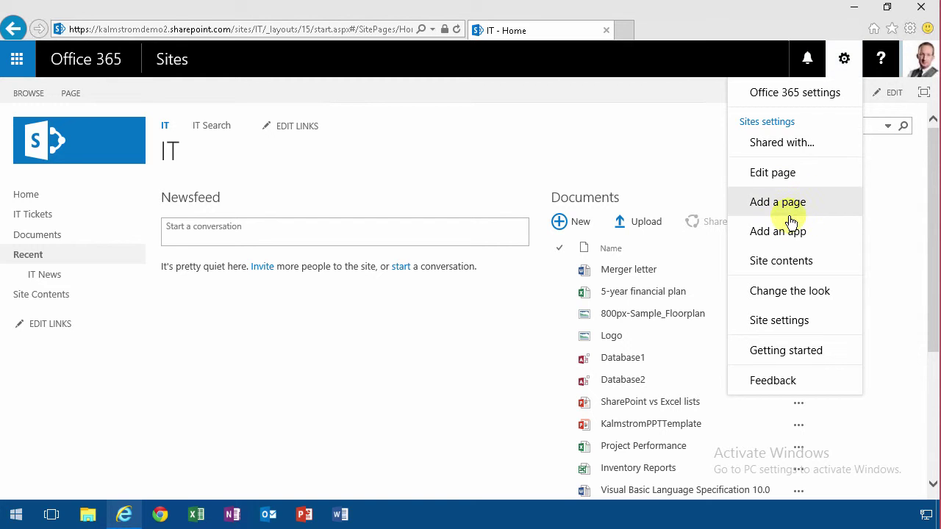
left_click(782, 321)
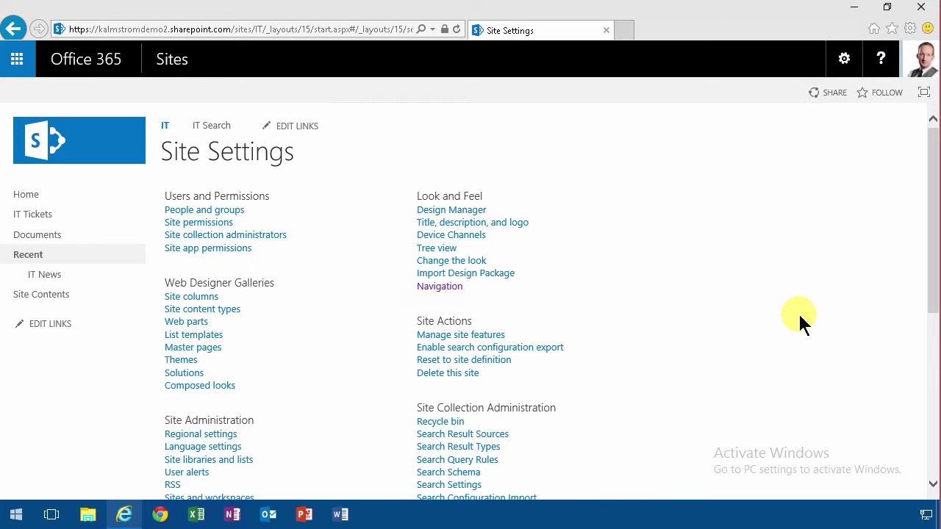
left_click(208, 310)
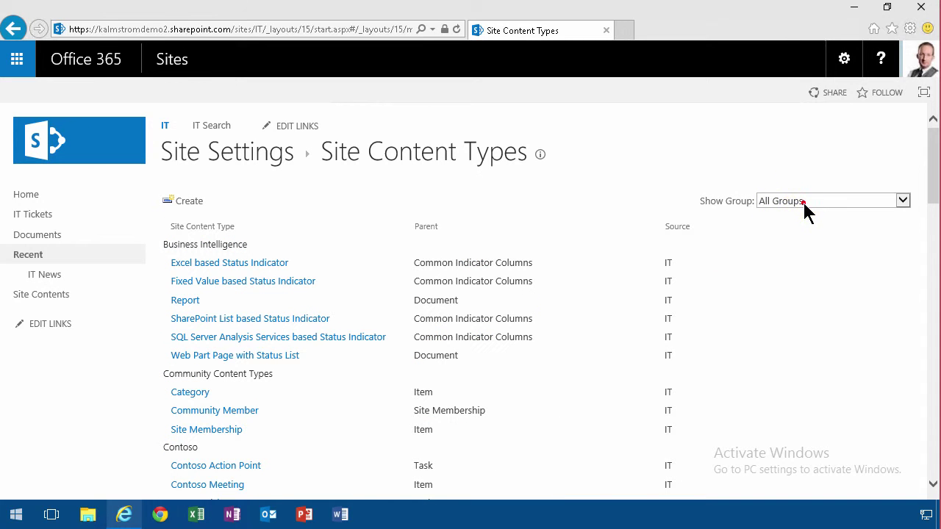
left_click(805, 208)
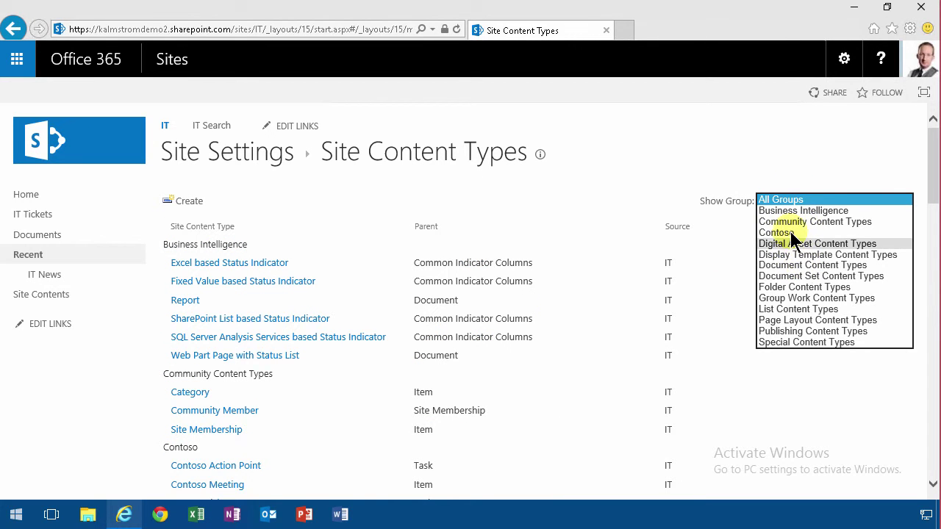
left_click(789, 230)
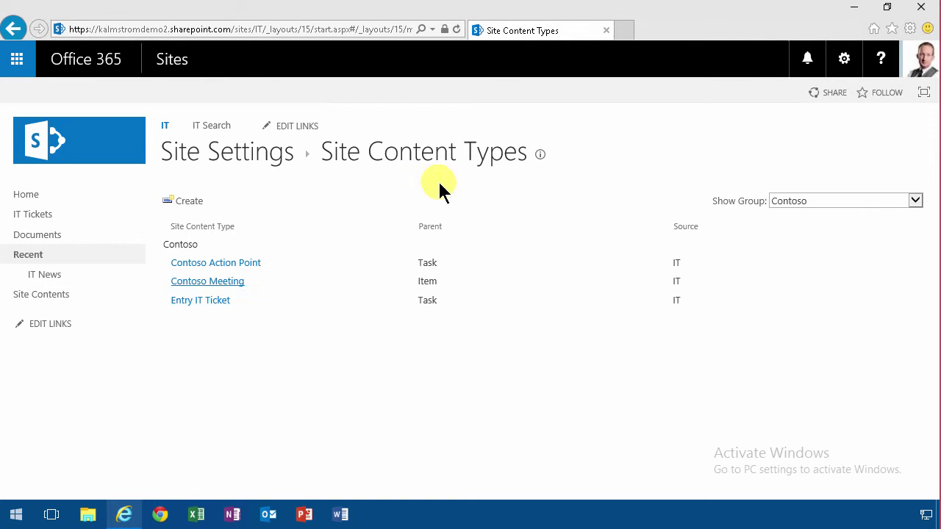
Open Content type publishing from the site settings and review the content types subscribed from the hub
left_click(262, 162)
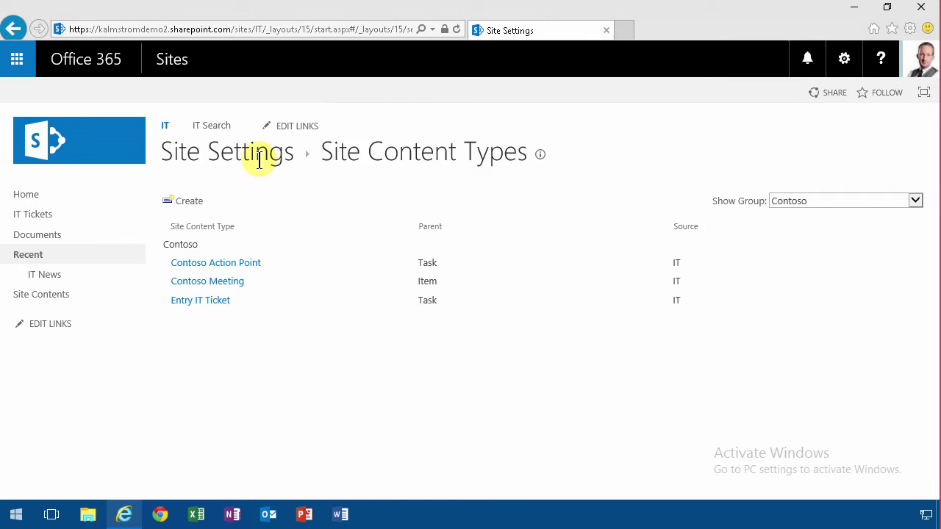
scroll(441, 368, "down", 5)
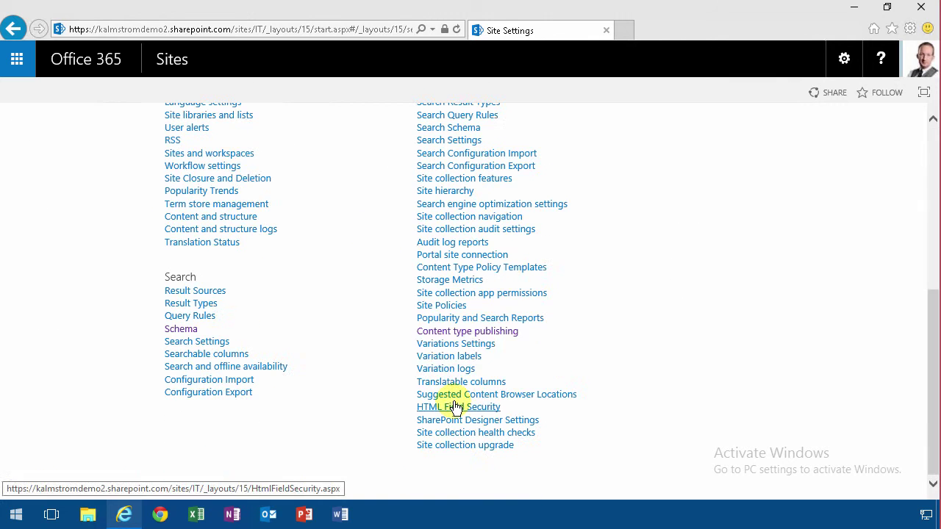
left_click(475, 336)
scroll(508, 371, "down", 1)
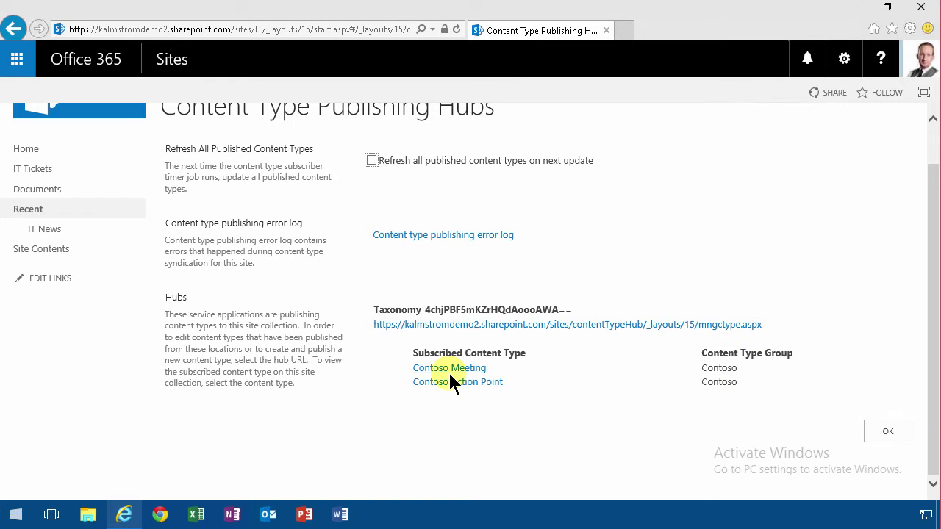
scroll(463, 308, "up", 1)
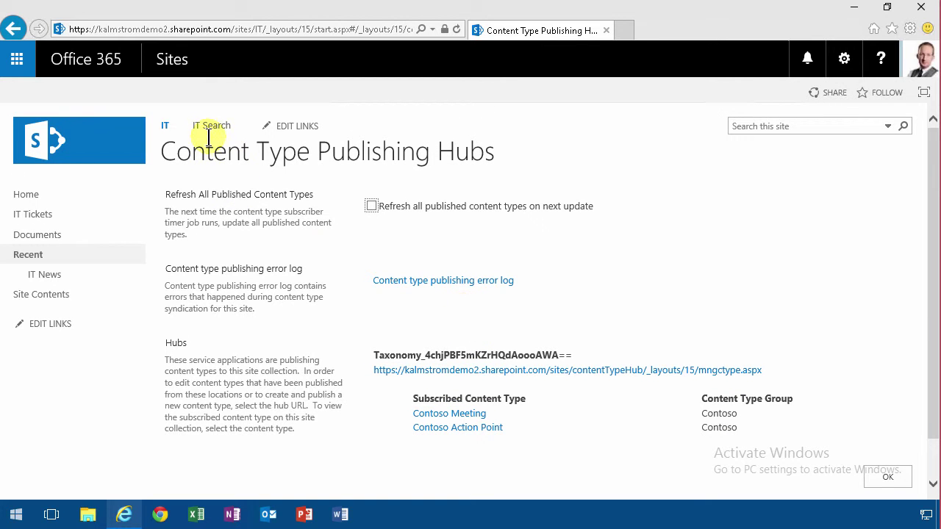
Add a custom list named "IT Meetings" to the site
left_click(55, 302)
left_click(279, 260)
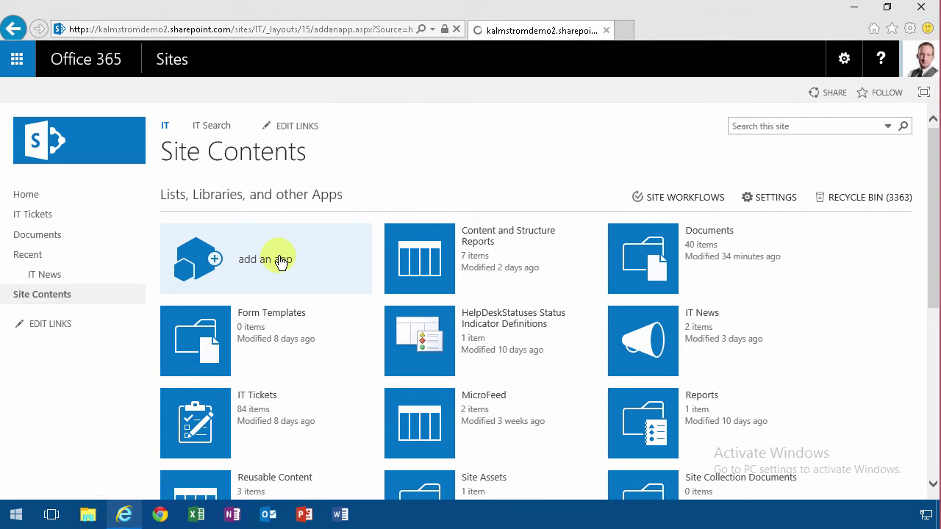
left_click(322, 303)
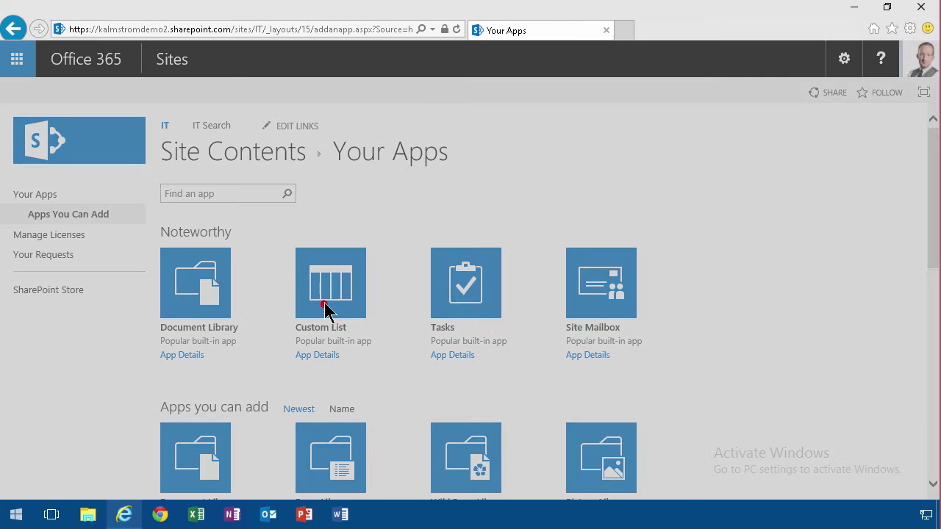
type("IT M")
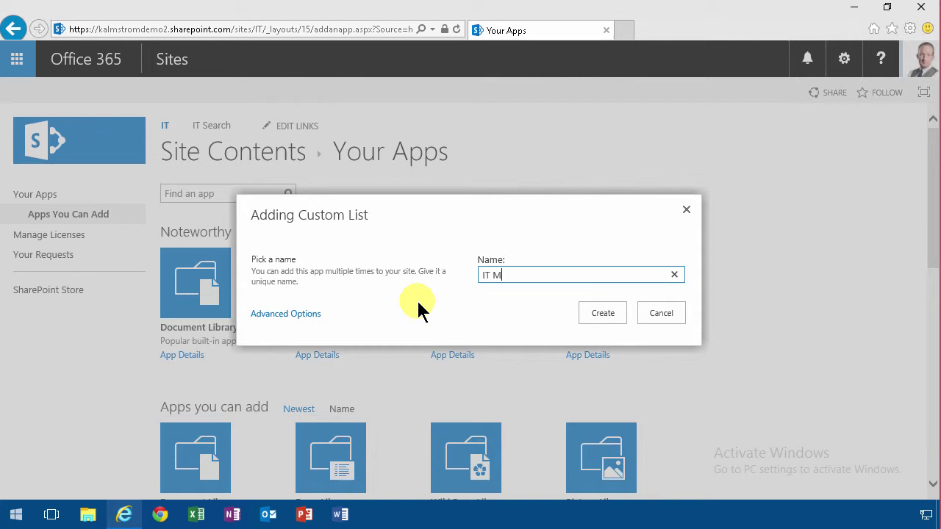
type("eetings")
key("Return")
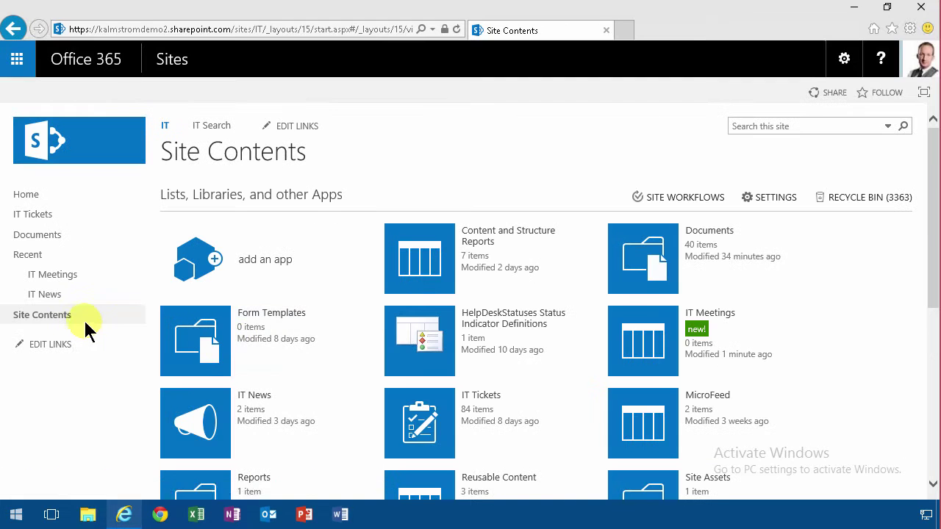
Set the IT Meetings list to display on the Quick Launch in its general settings and save
left_click(62, 278)
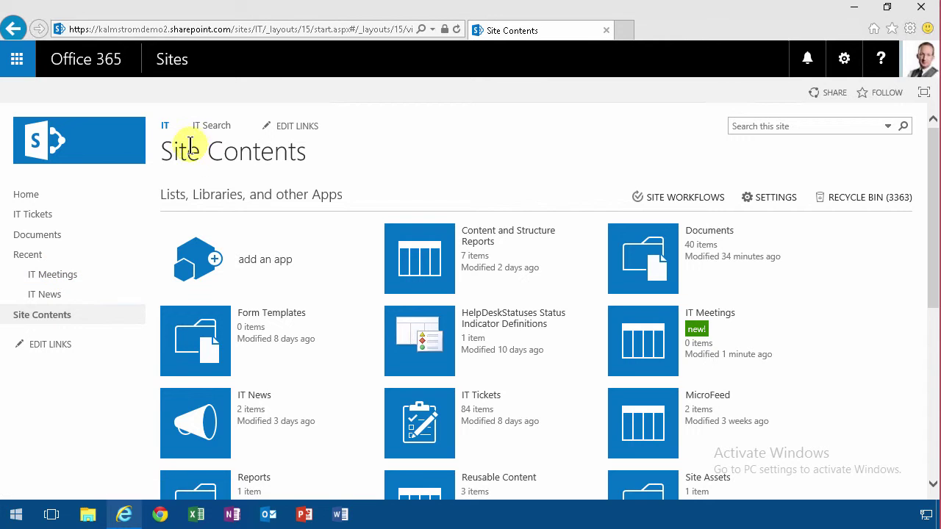
left_click(106, 94)
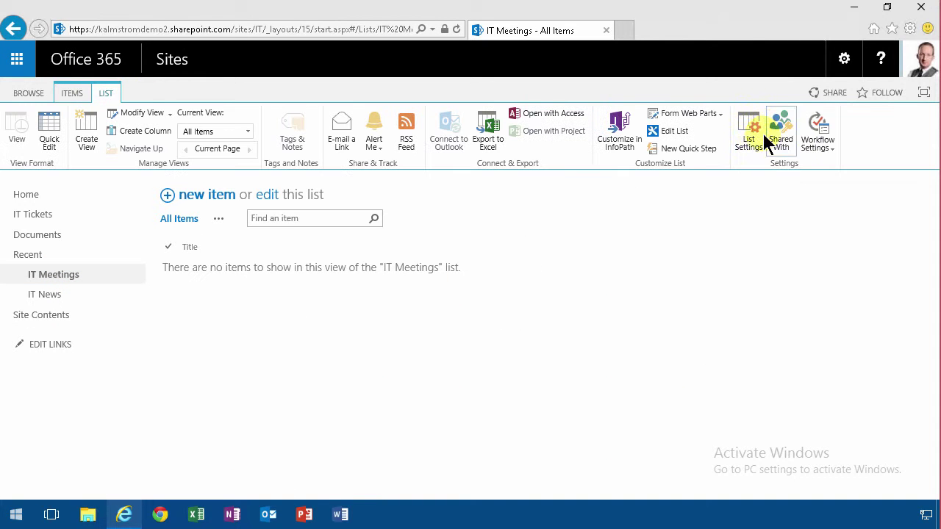
left_click(749, 133)
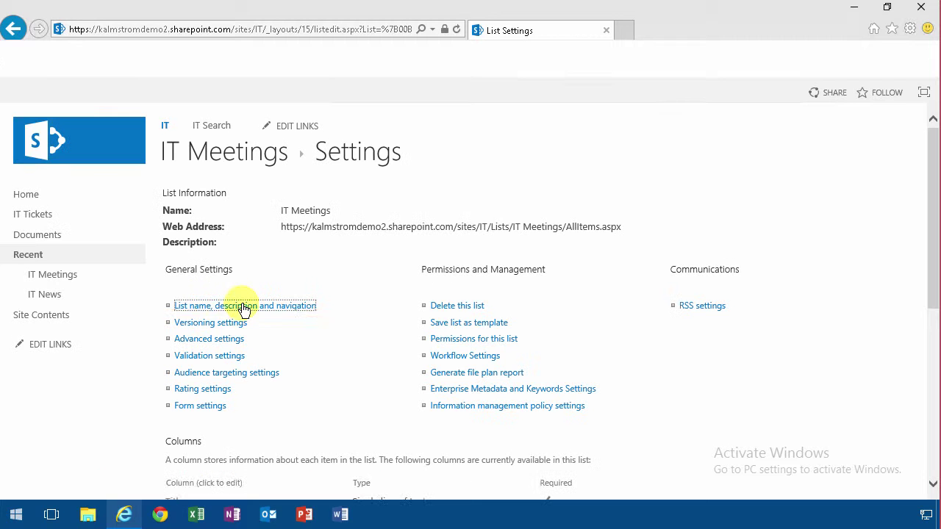
left_click(244, 308)
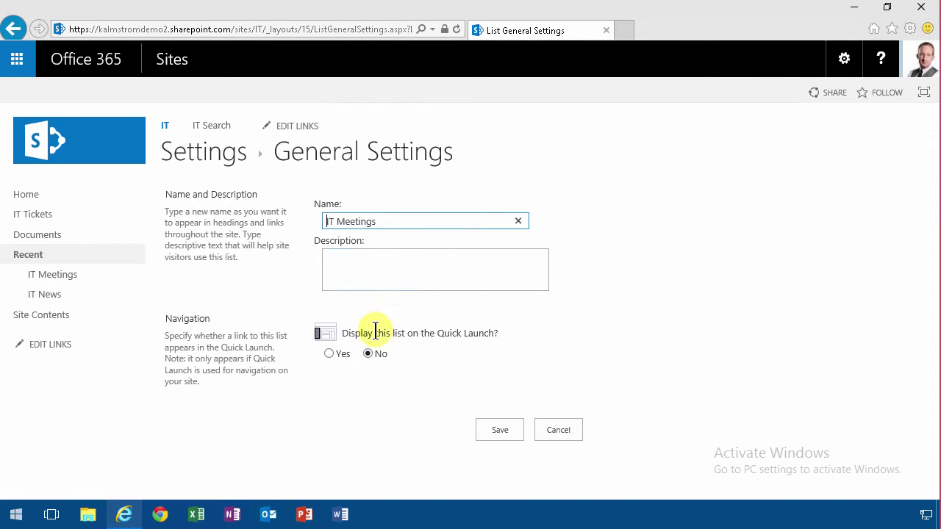
left_click(335, 353)
left_click(505, 434)
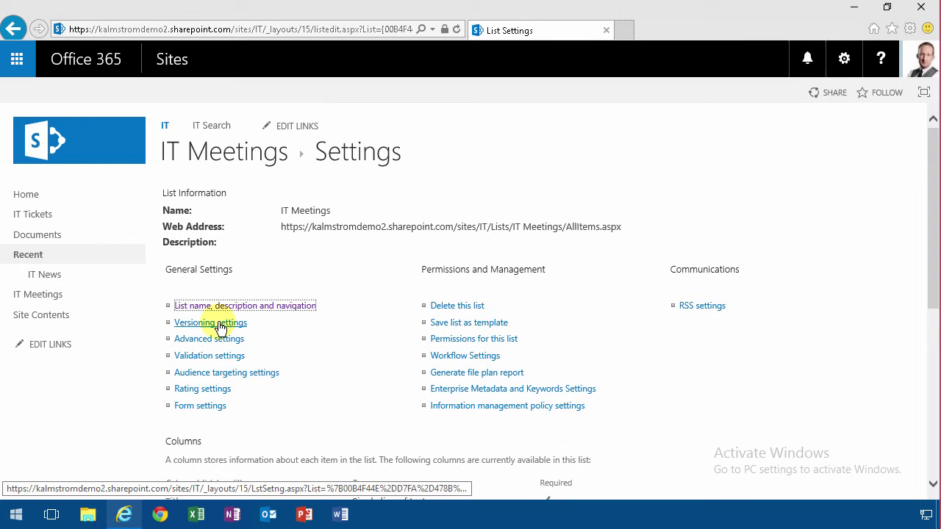
Turn on version creation for each item edit in the IT Meetings list's versioning settings
left_click(218, 324)
scroll(405, 338, "down", 3)
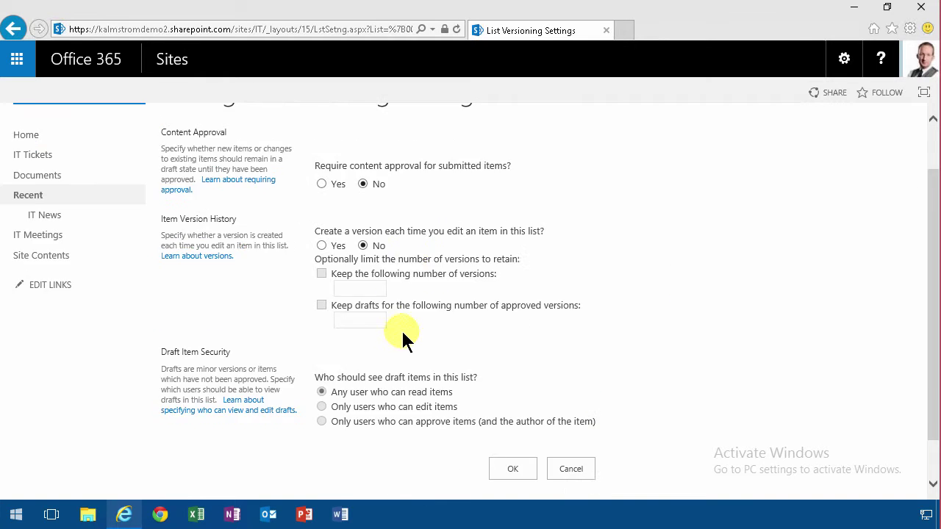
scroll(405, 339, "up", 3)
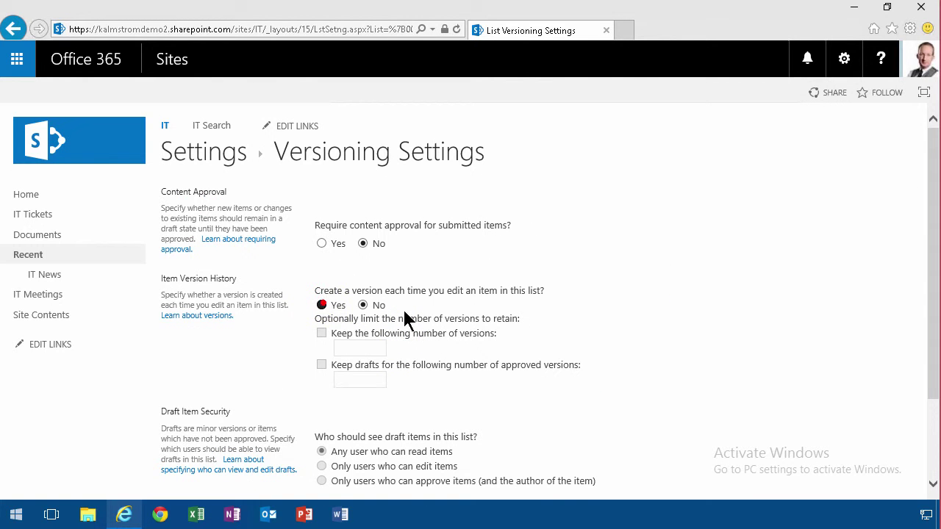
scroll(404, 310, "down", 3)
left_click(509, 411)
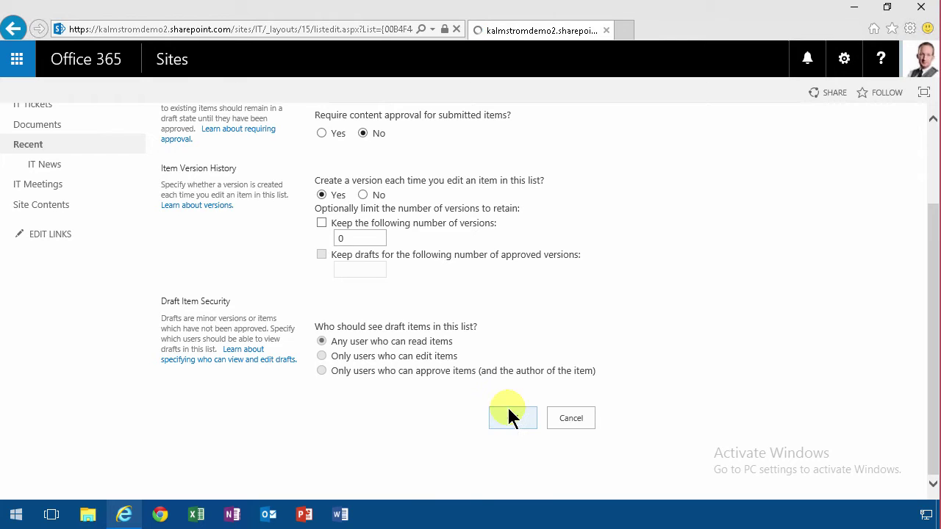
Allow management of content types in the IT Meetings list's advanced settings
scroll(224, 290, "down", 3)
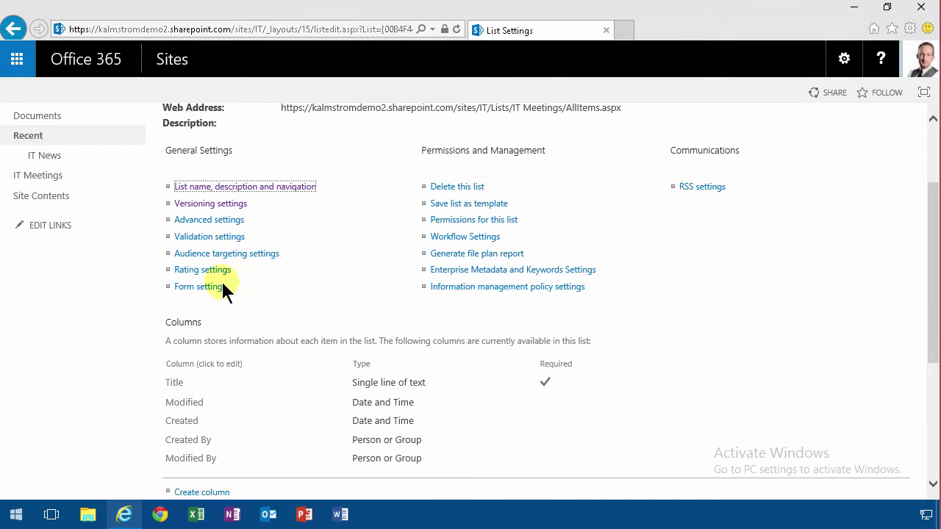
left_click(212, 220)
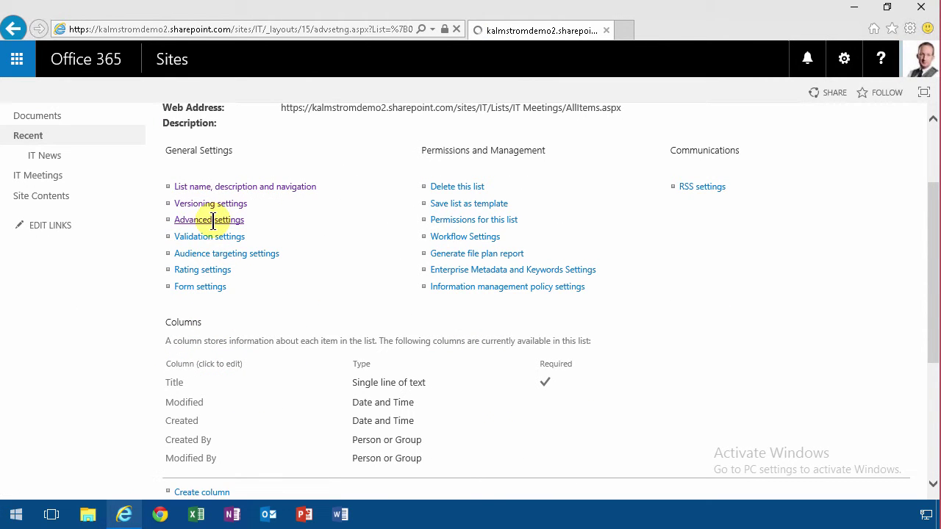
left_click(337, 225)
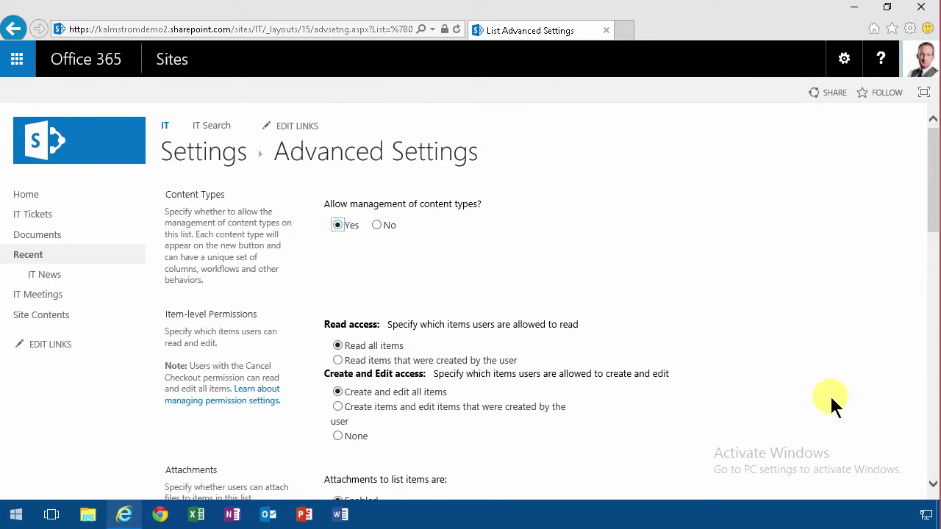
scroll(830, 401, "down", 15)
left_click(497, 433)
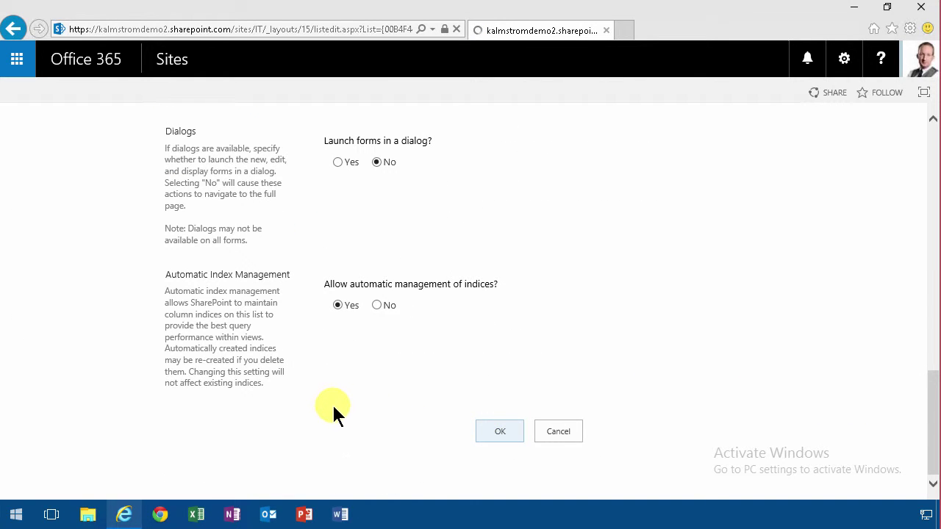
Add the existing site content type Contoso Meeting from the Contoso group to the IT Meetings list
scroll(248, 442, "down", 3)
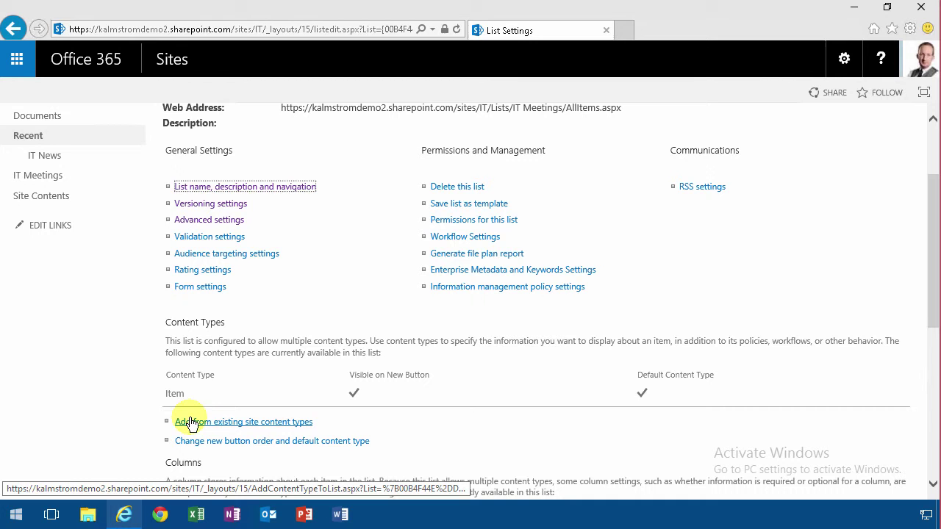
left_click(200, 422)
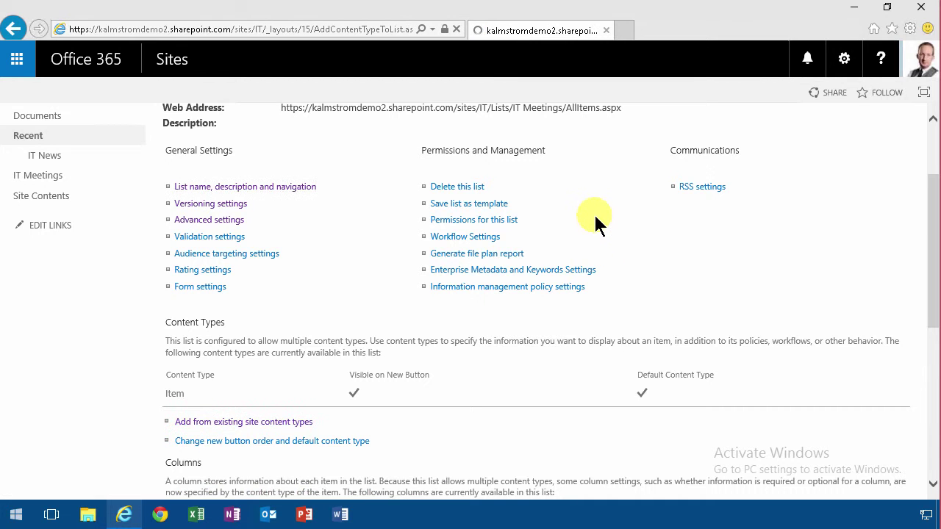
left_click(500, 215)
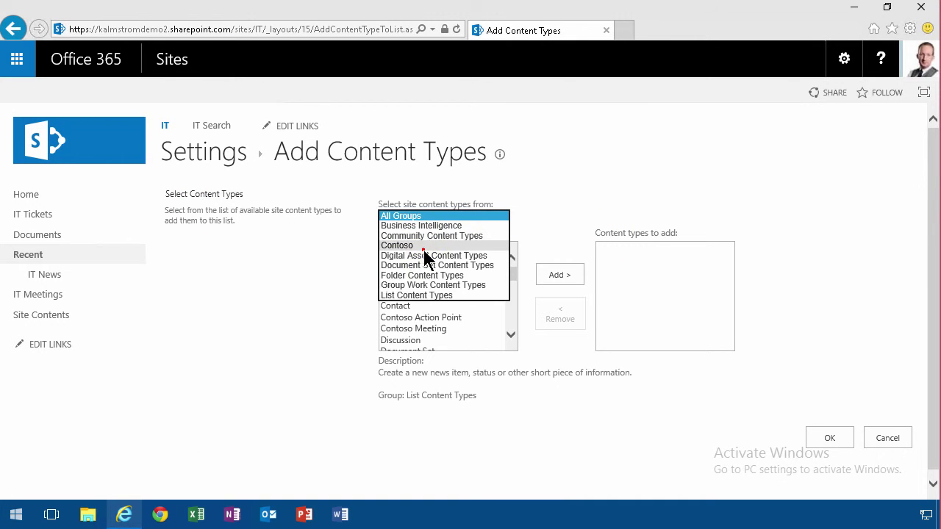
left_click(423, 248)
left_click(416, 261)
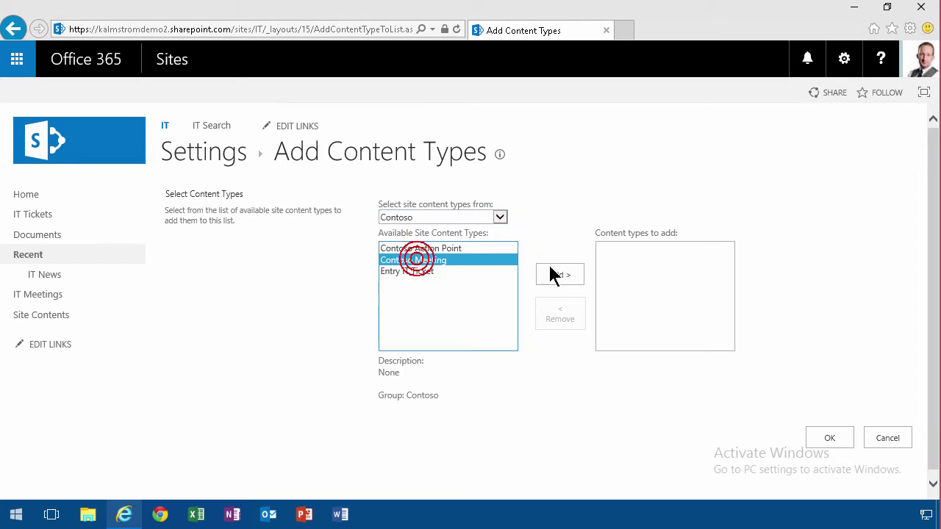
left_click(572, 277)
left_click(828, 439)
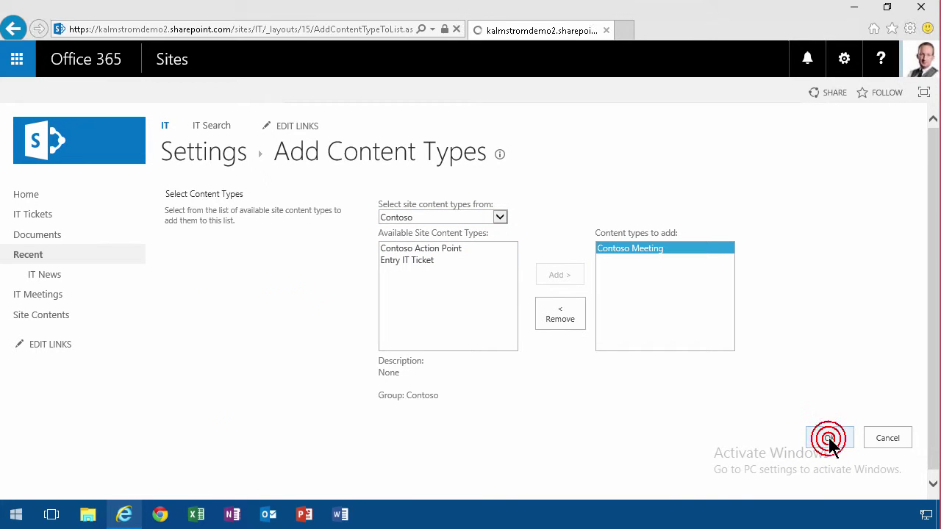
Delete the default Item content type from the IT Meetings list
scroll(225, 447, "down", 3)
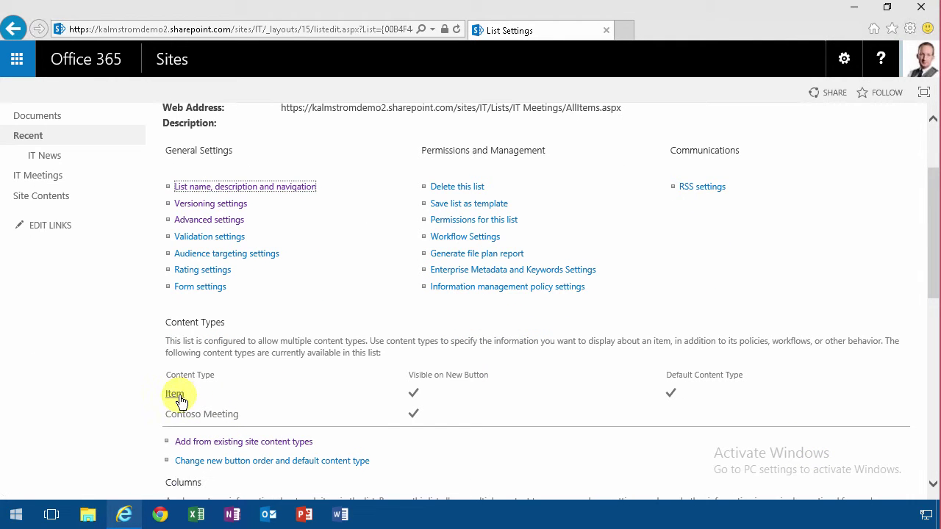
left_click(178, 393)
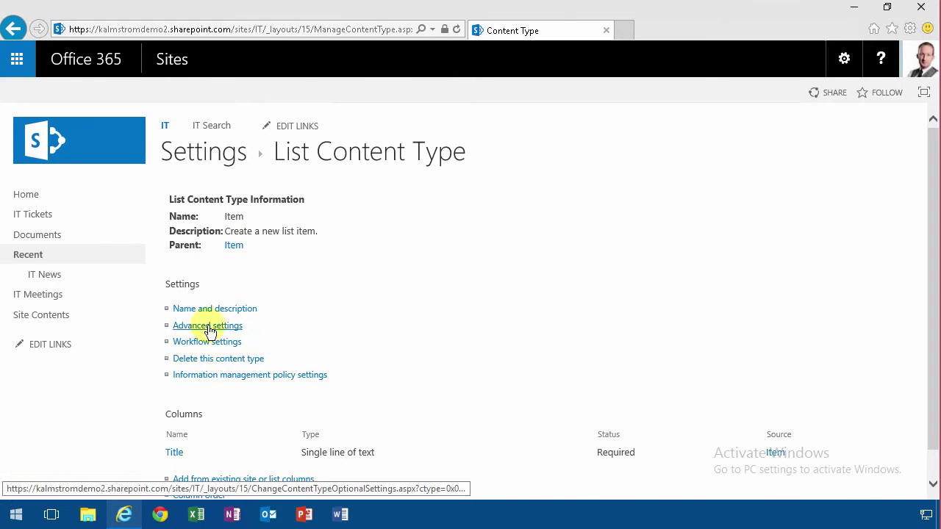
left_click(200, 359)
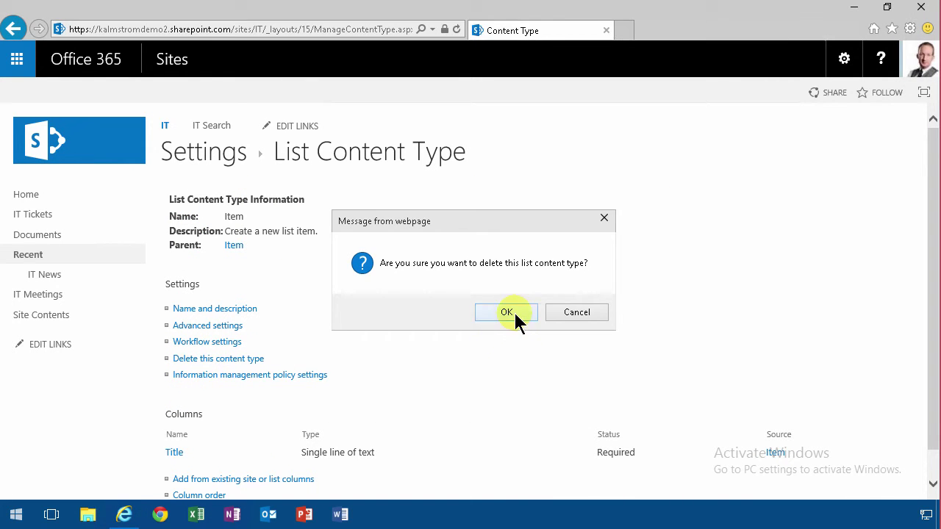
left_click(515, 315)
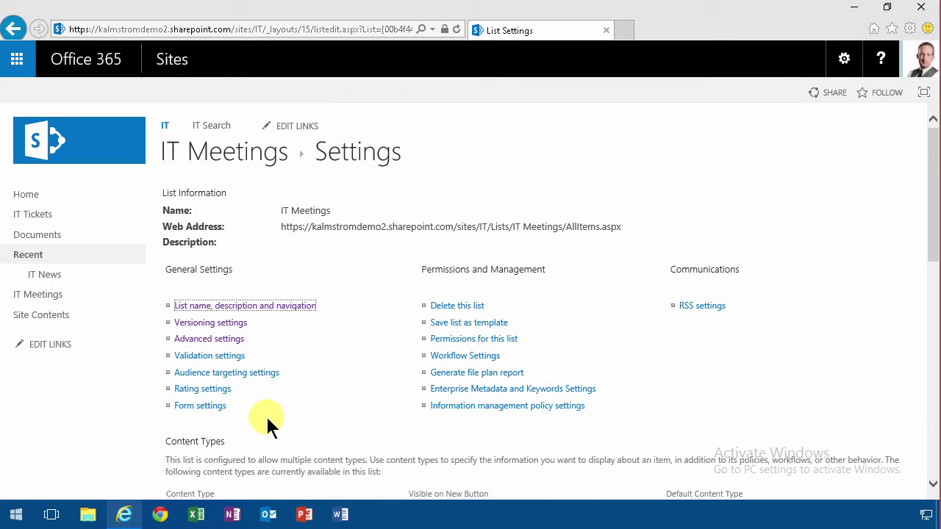
Display the Edit (link to edit item) column in the list's All Items view and set its position from left to 1
scroll(266, 421, "down", 10)
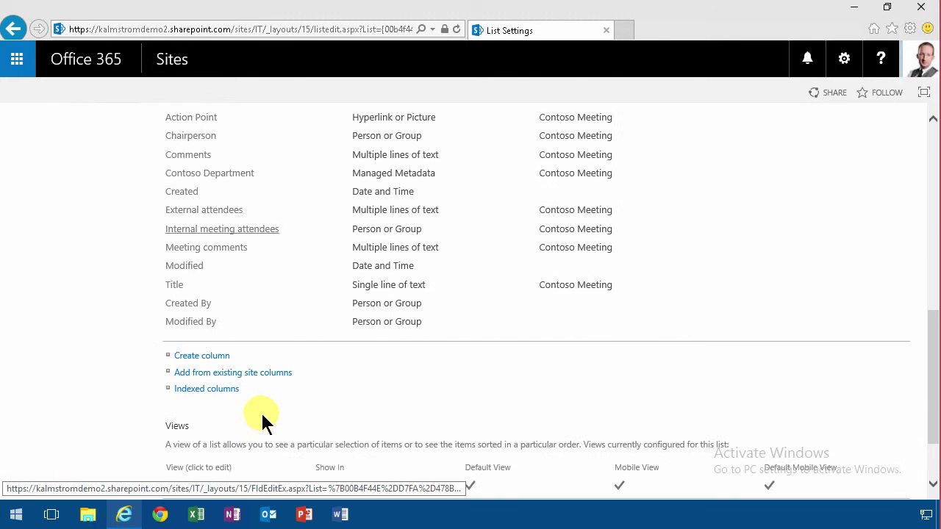
scroll(220, 448, "down", 2)
left_click(186, 395)
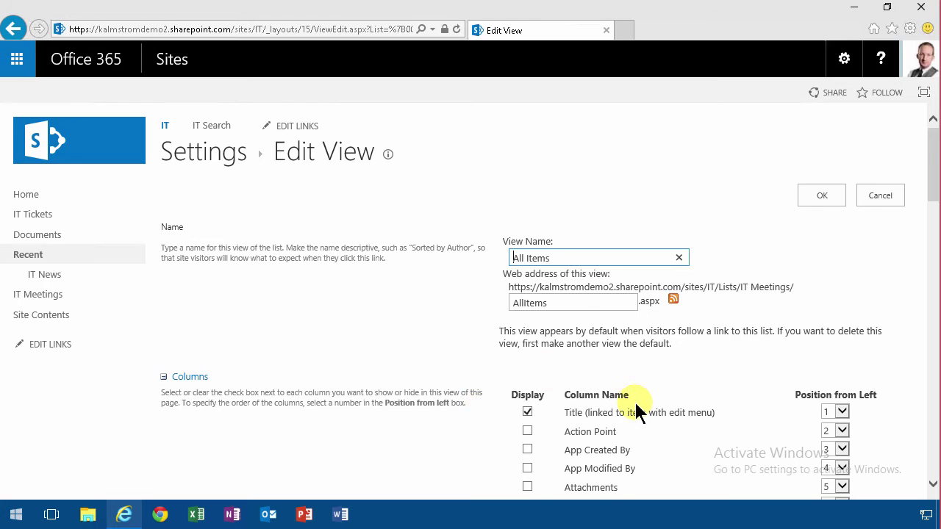
scroll(632, 404, "down", 5)
left_click(527, 320)
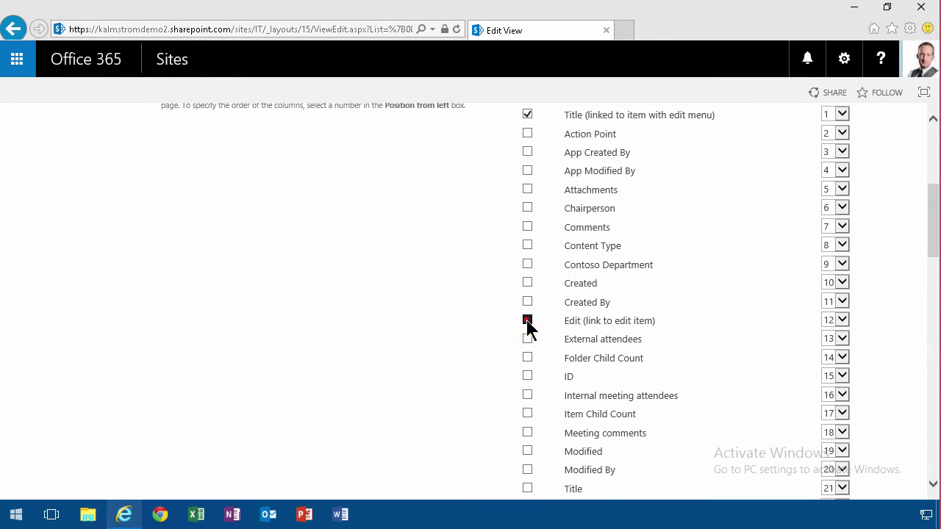
left_click(837, 320)
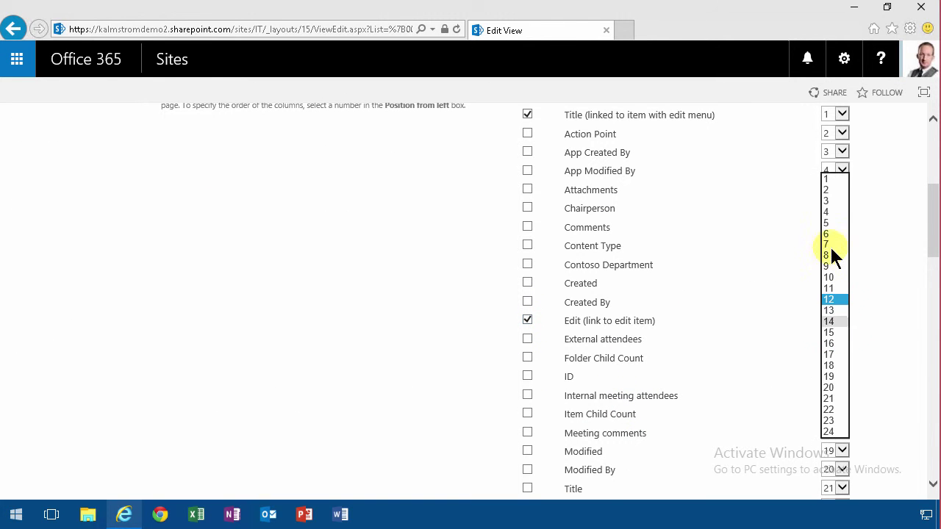
left_click(827, 180)
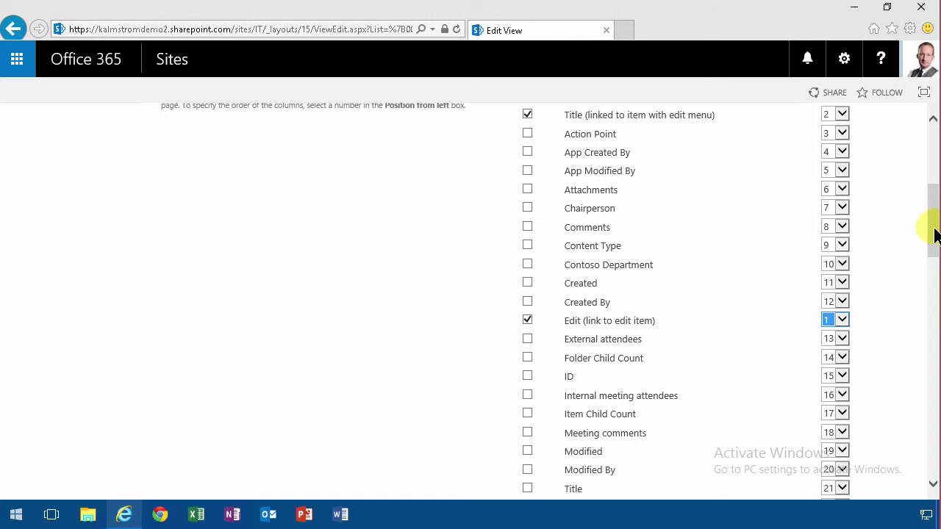
Display the Chairperson and Created columns in the All Items view and save the view
left_click_drag(933, 229, 934, 205)
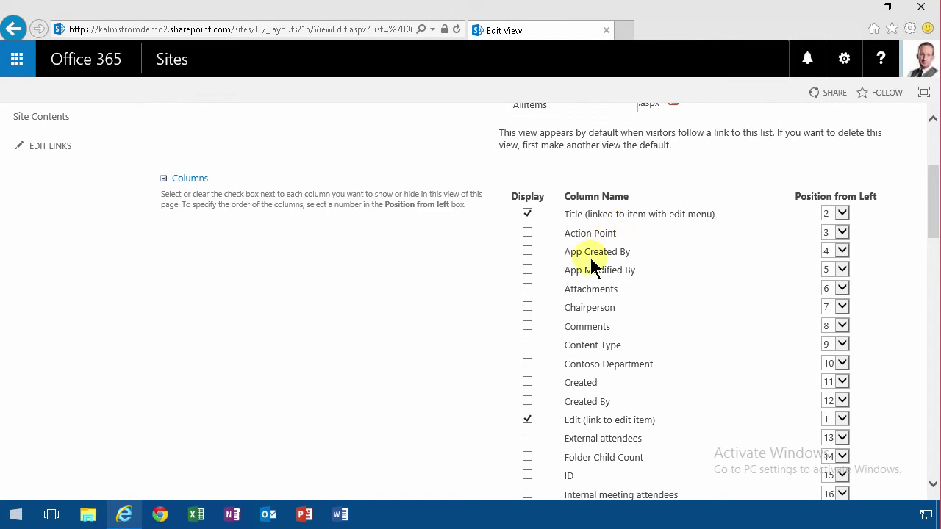
scroll(523, 183, "down", 3)
left_click(526, 188)
scroll(631, 430, "down", 2)
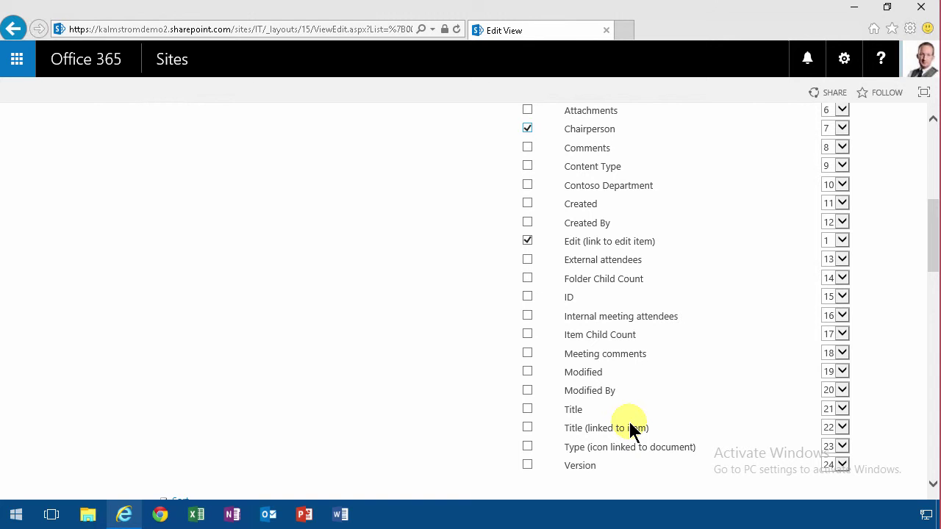
left_click(527, 204)
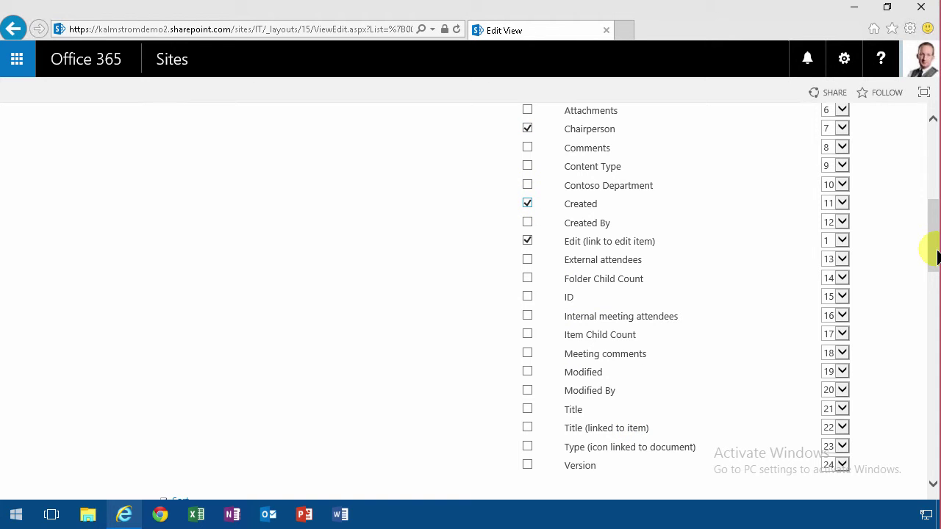
left_click_drag(935, 255, 919, 147)
left_click(825, 195)
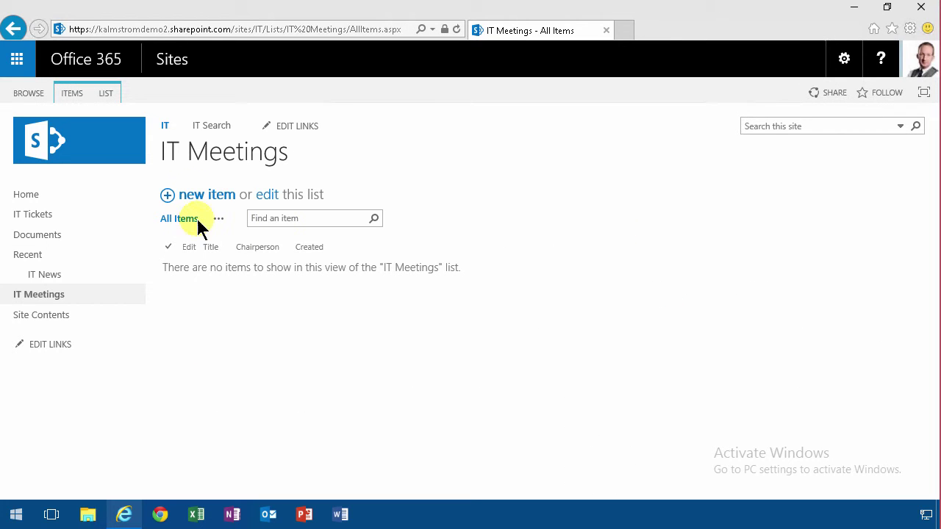
Examine the fields of the new item form in the IT Meetings list, including Contoso Department, and cancel without saving
left_click(204, 197)
scroll(353, 309, "down", 2)
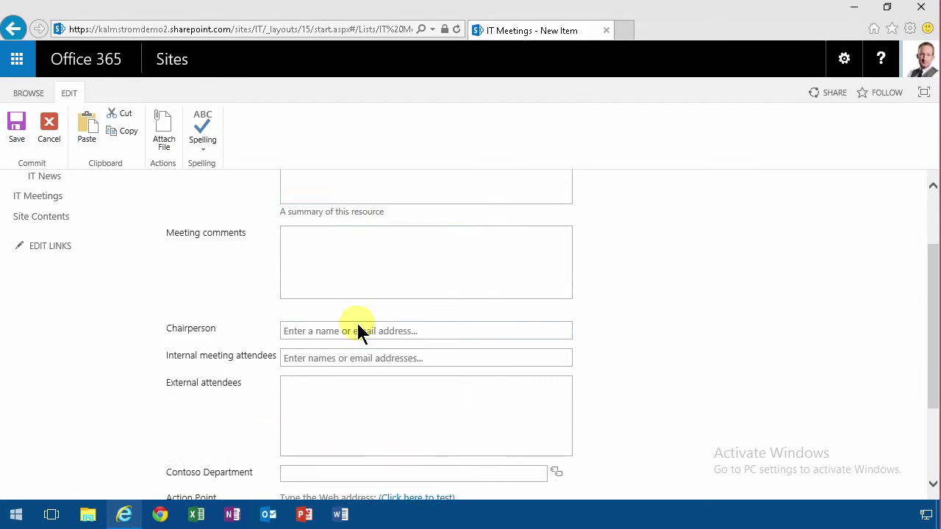
scroll(358, 329, "down", 2)
scroll(332, 405, "up", 4)
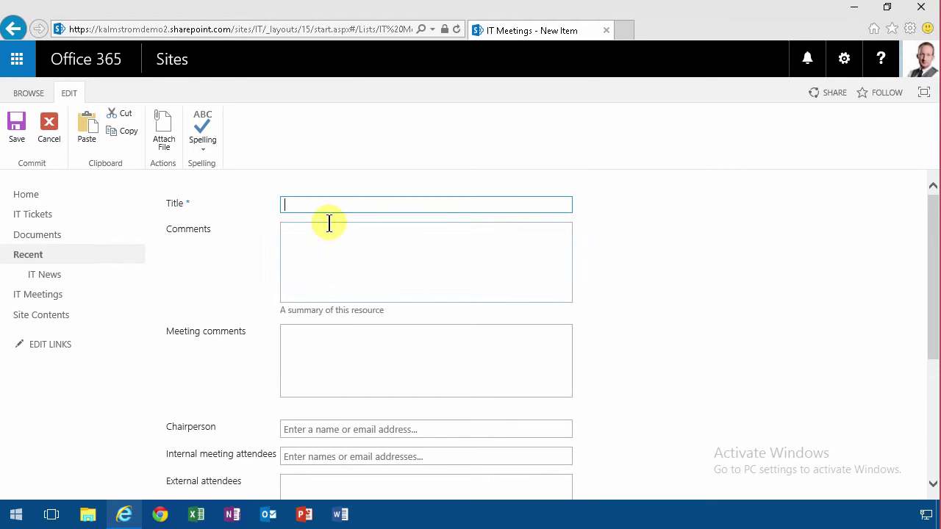
scroll(315, 301, "down", 3)
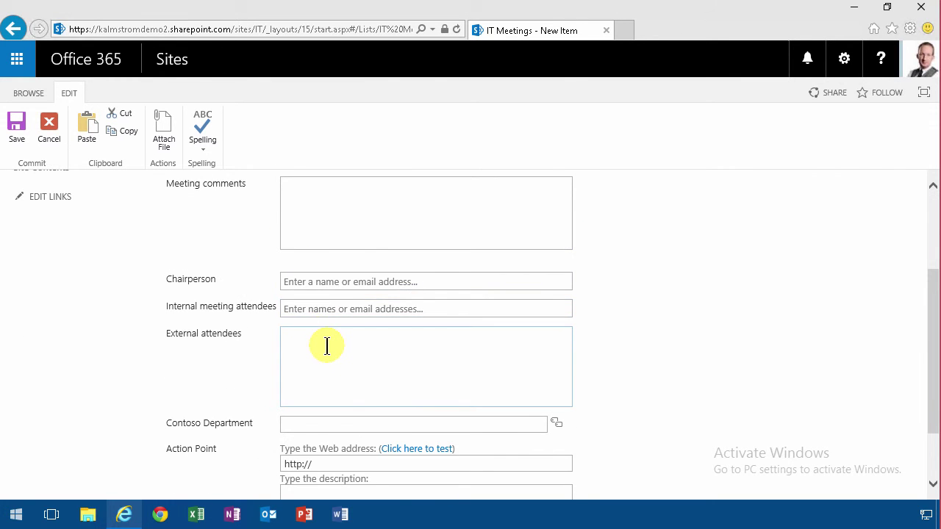
scroll(327, 346, "up", 3)
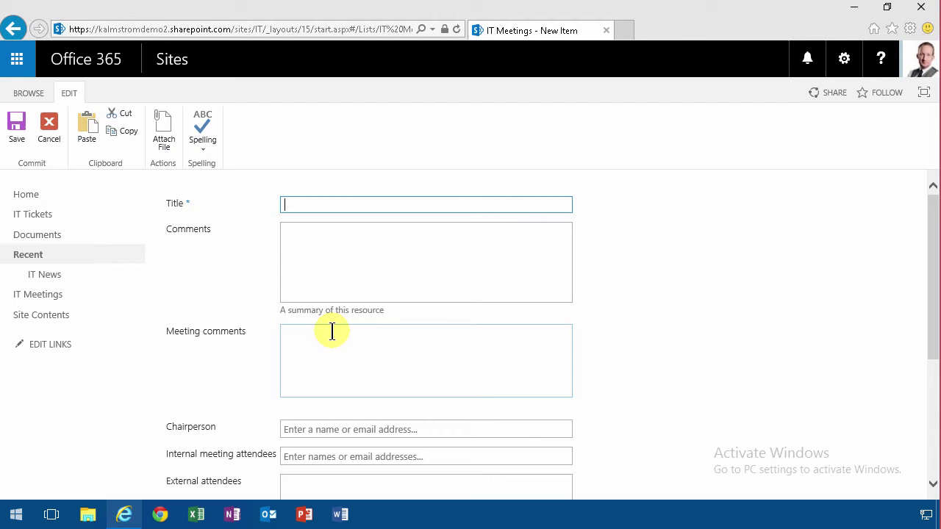
scroll(404, 346, "down", 5)
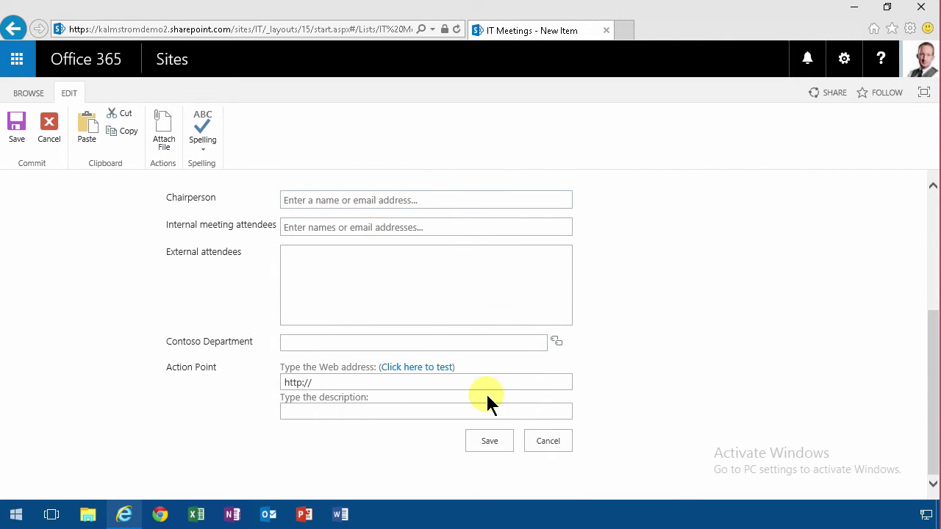
left_click(306, 341)
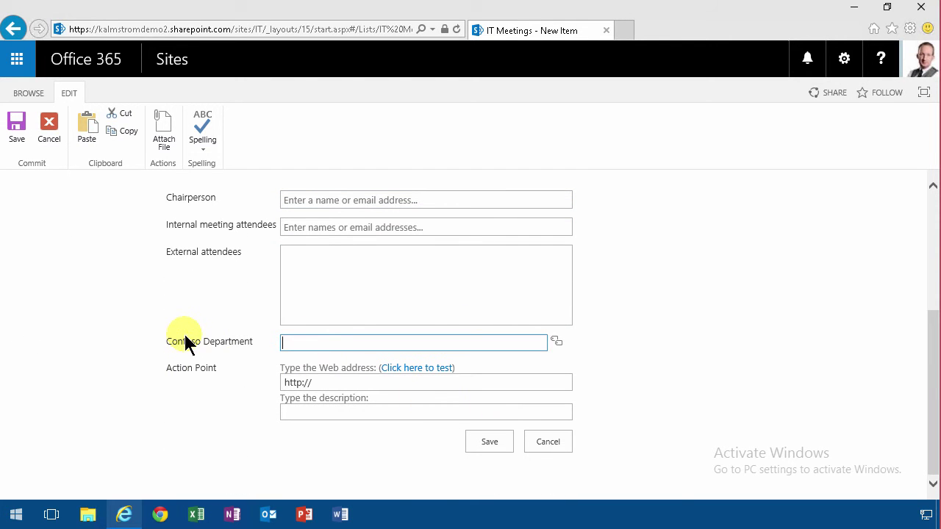
left_click(548, 442)
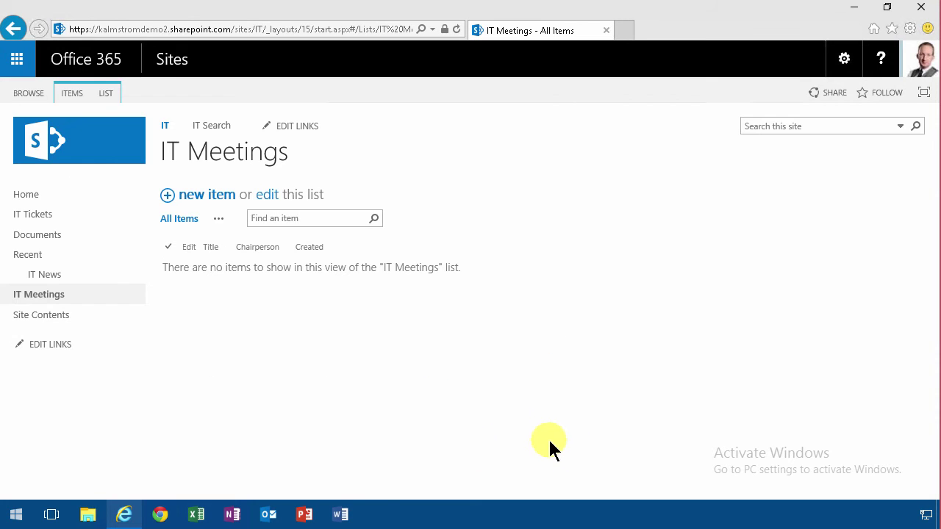
Set the default value of the IT Meetings list's Contoso Department column to the term IT and save
left_click(108, 96)
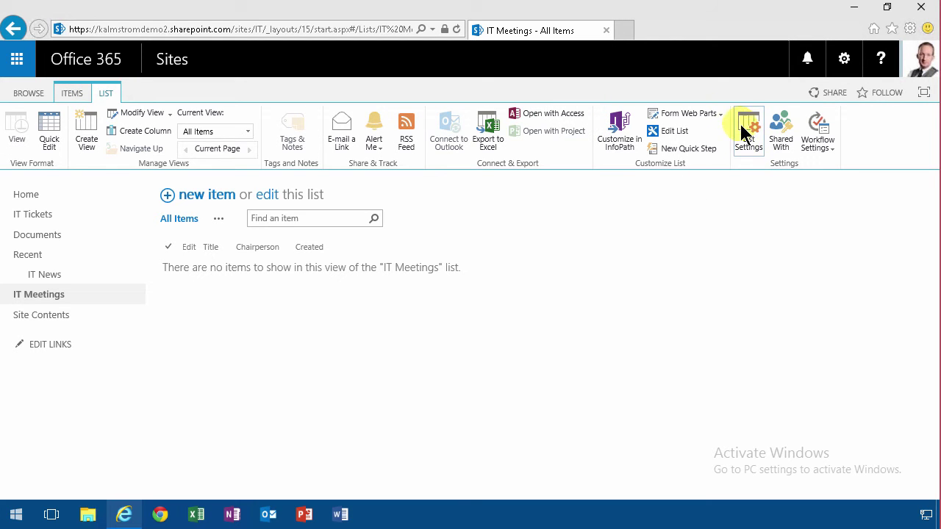
left_click(747, 136)
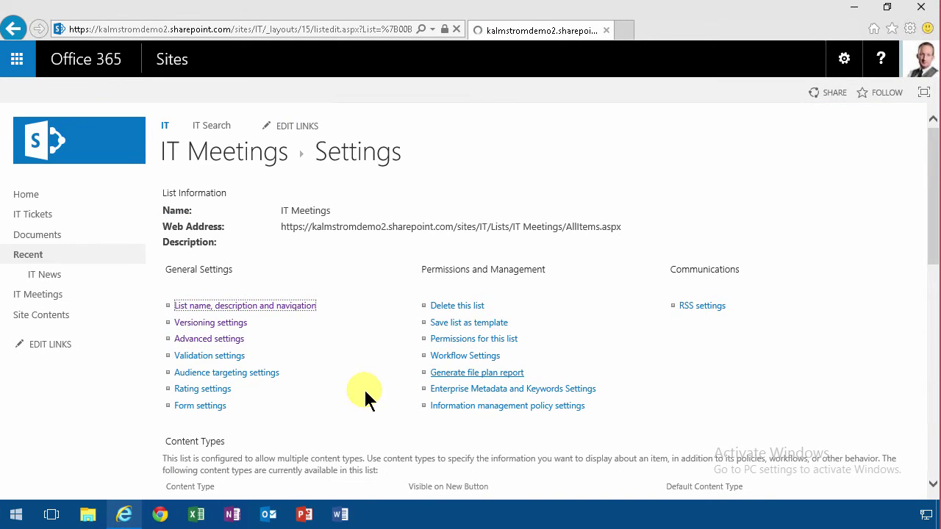
scroll(363, 389, "down", 4)
scroll(294, 397, "down", 1)
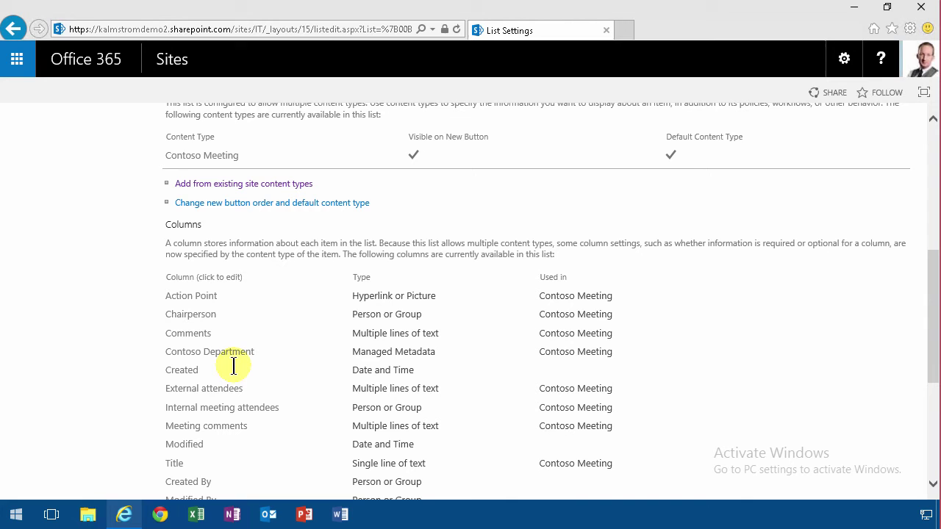
left_click(231, 356)
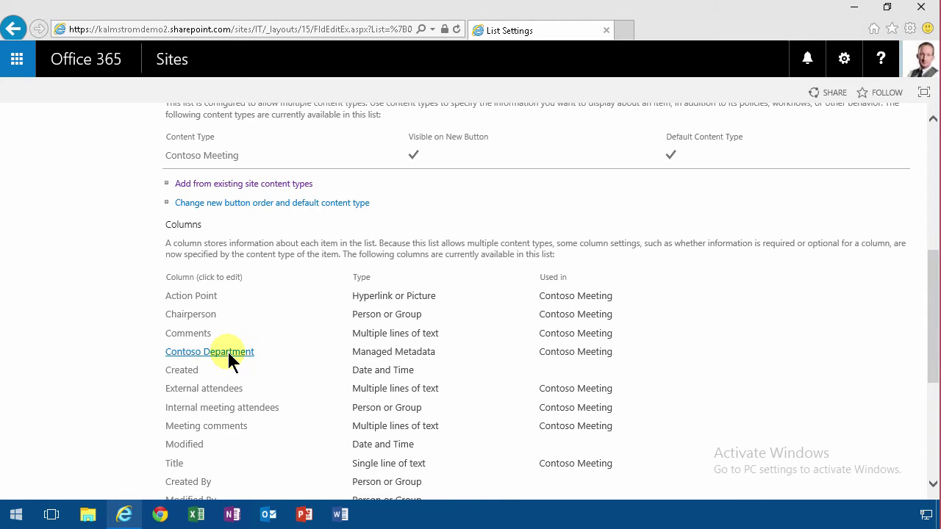
scroll(435, 390, "down", 10)
left_click(504, 395)
type("IT")
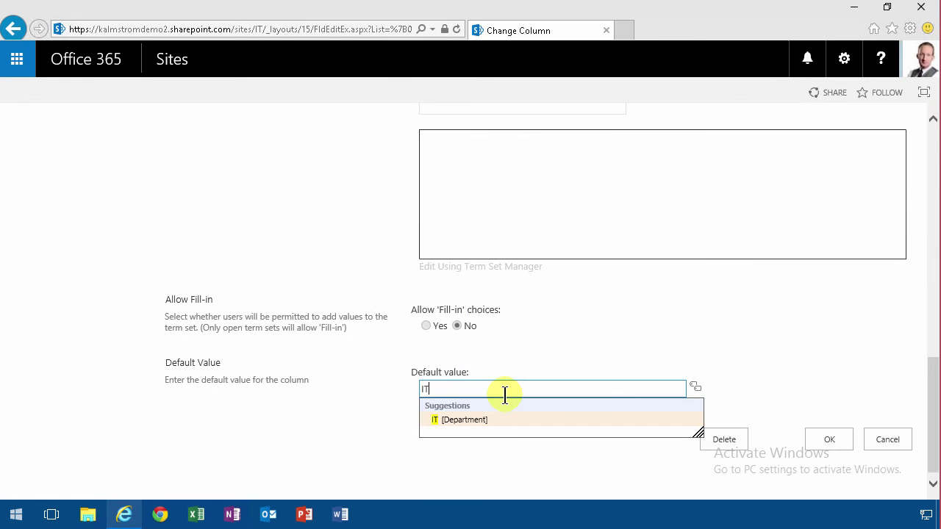
left_click(450, 421)
left_click(820, 441)
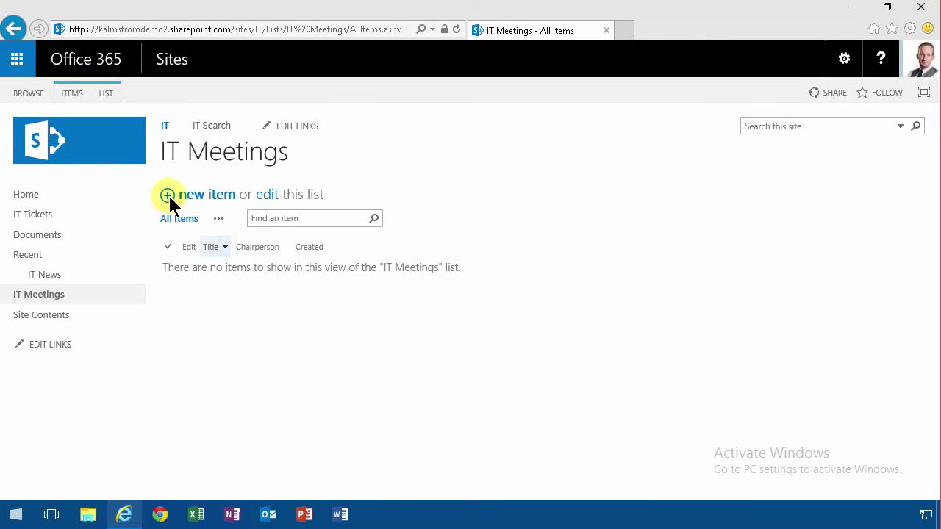
Create and save a new item titled IT Meeting 1 in the IT Meetings list
type("Meeting")
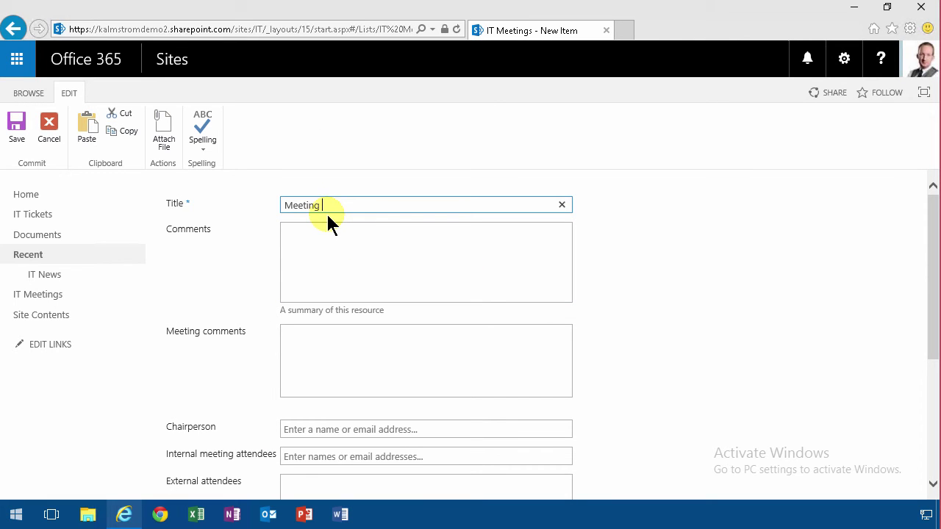
type("IT")
left_click(437, 264)
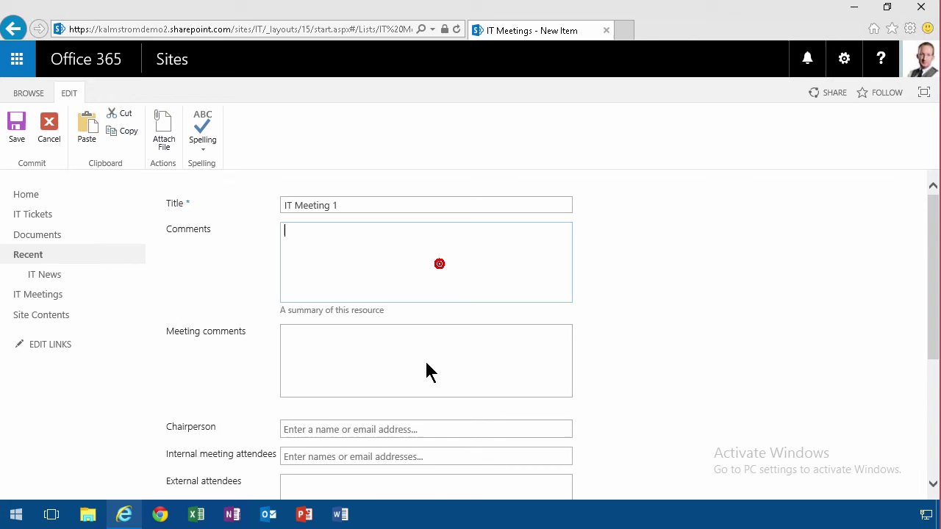
scroll(425, 364, "down", 1)
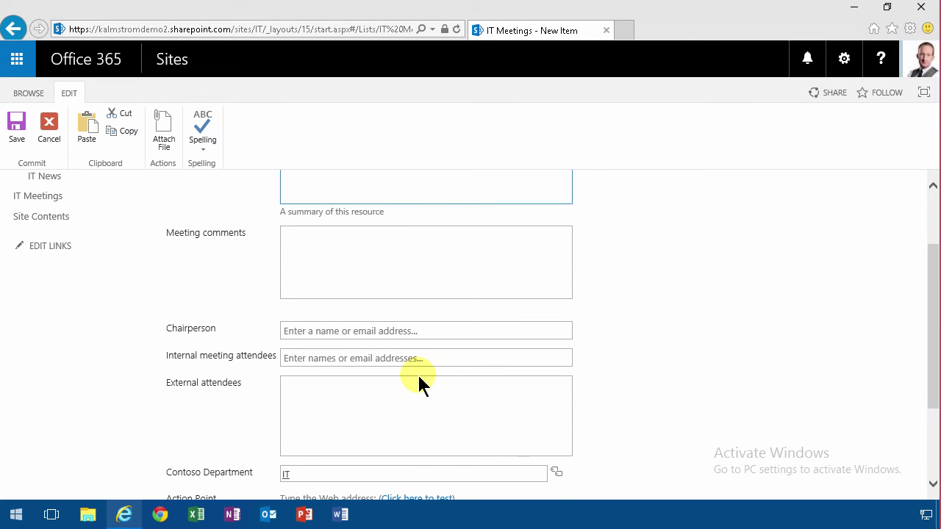
scroll(418, 380, "down", 1)
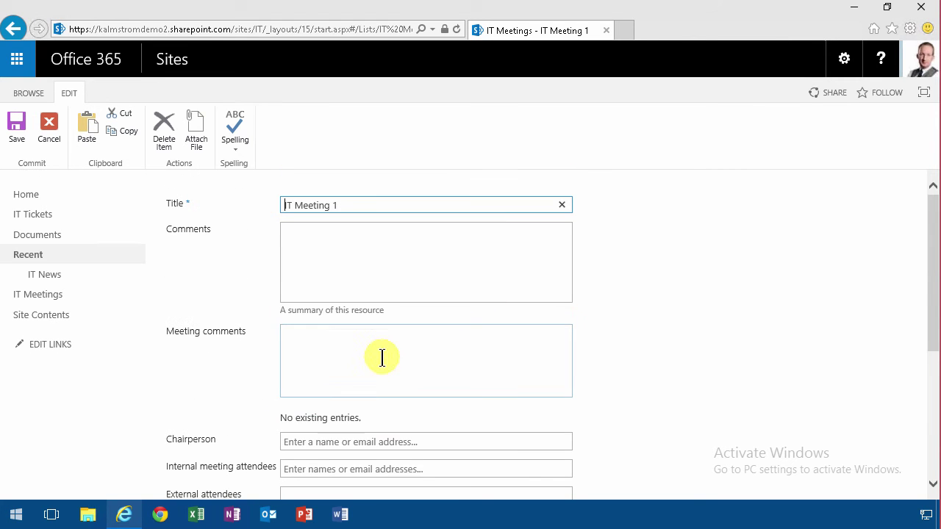
Fill in the chairperson's name for the IT Meeting 1 item and save it
left_click(356, 442)
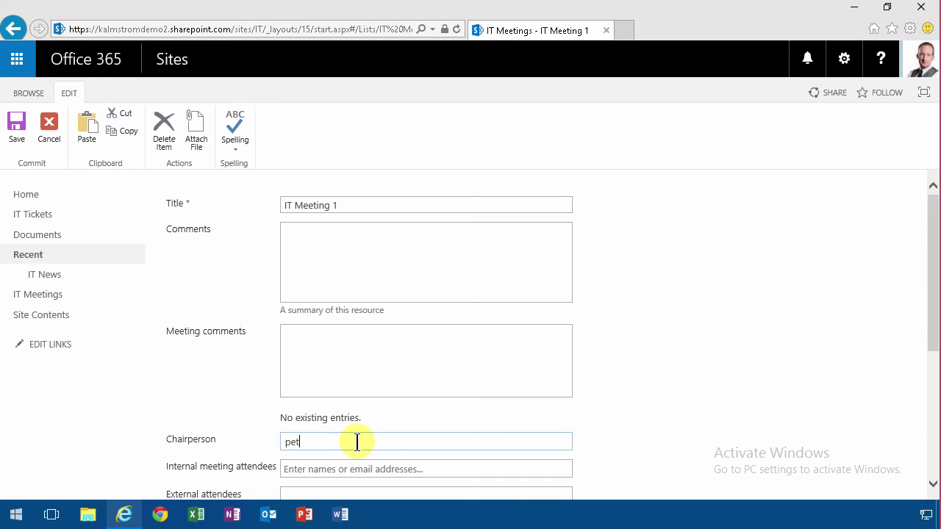
left_click(315, 462)
scroll(563, 489, "down", 3)
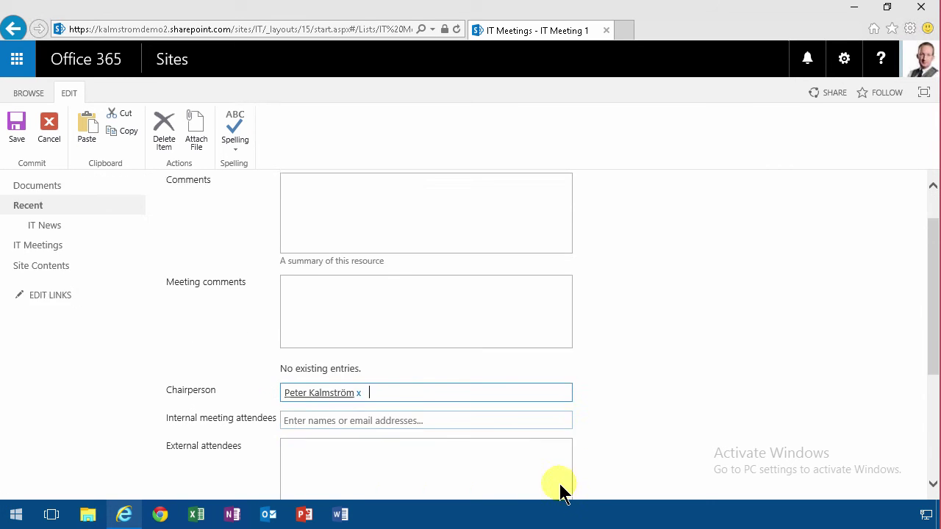
scroll(919, 445, "down", 1)
scroll(931, 435, "down", 1)
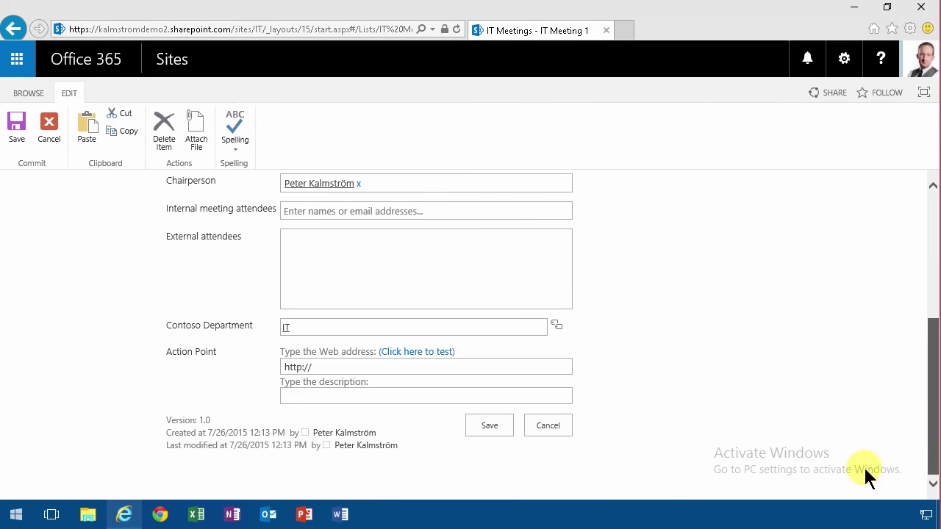
left_click(498, 428)
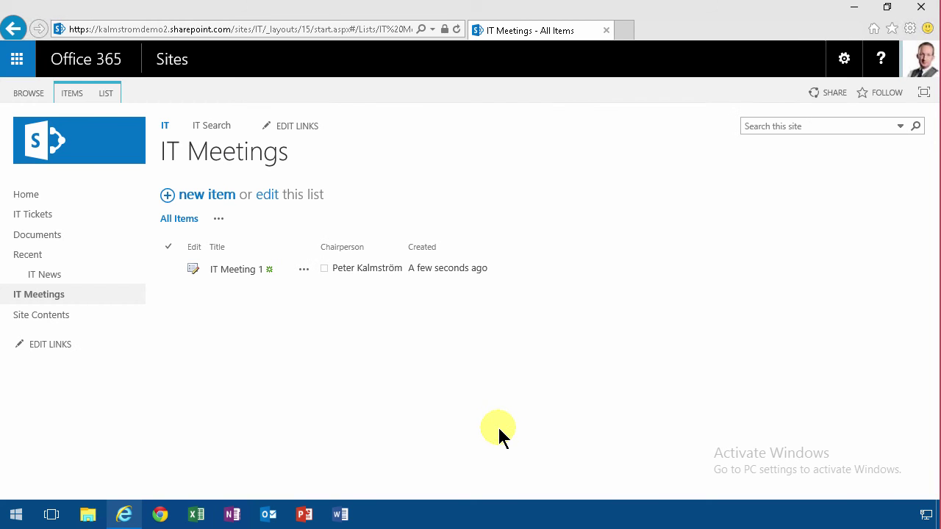